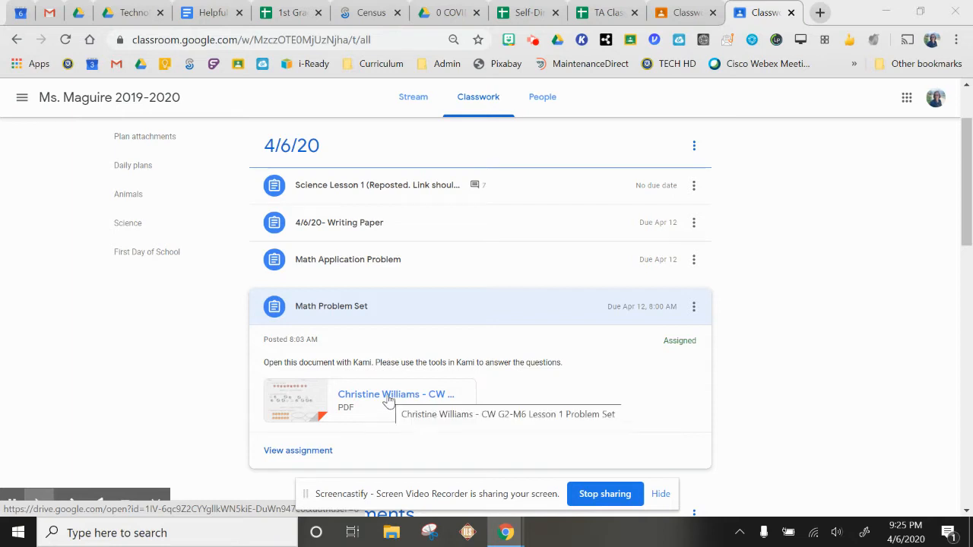
Open the Lesson 1 Problem Set PDF attached to the Math Problem Set assignment in Kami.
click(386, 396)
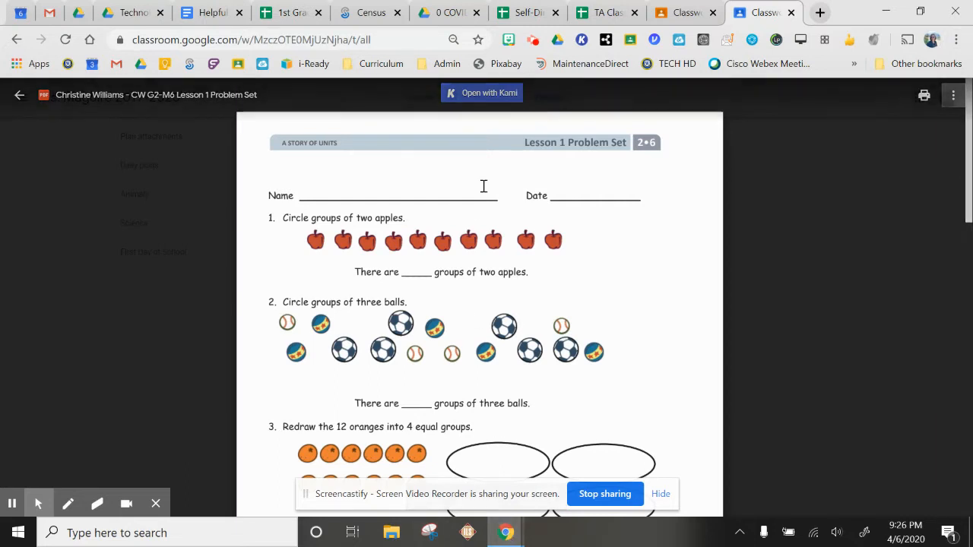
click(475, 97)
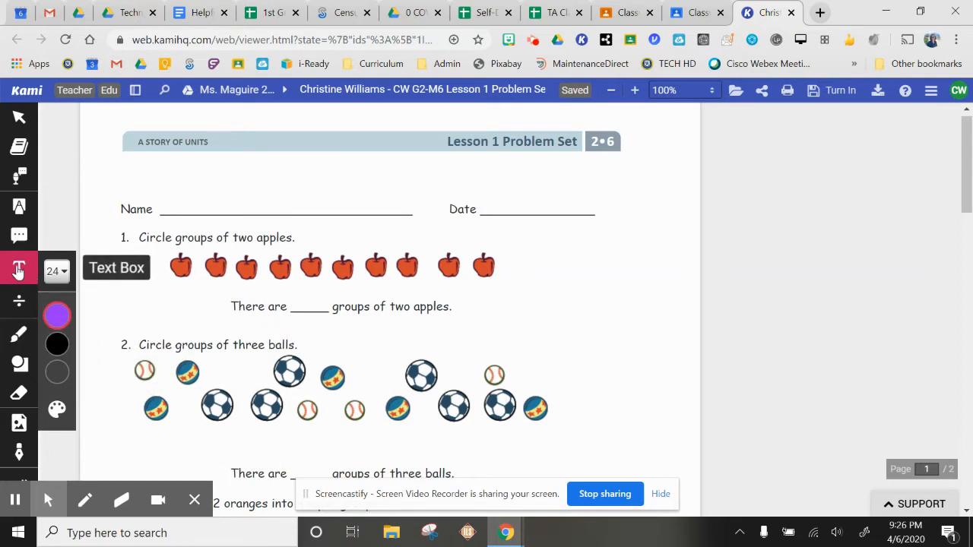
Add purple 24 px text boxes with the teacher's name on the Name line and 4/6/20 on the Date line.
click(18, 272)
click(17, 273)
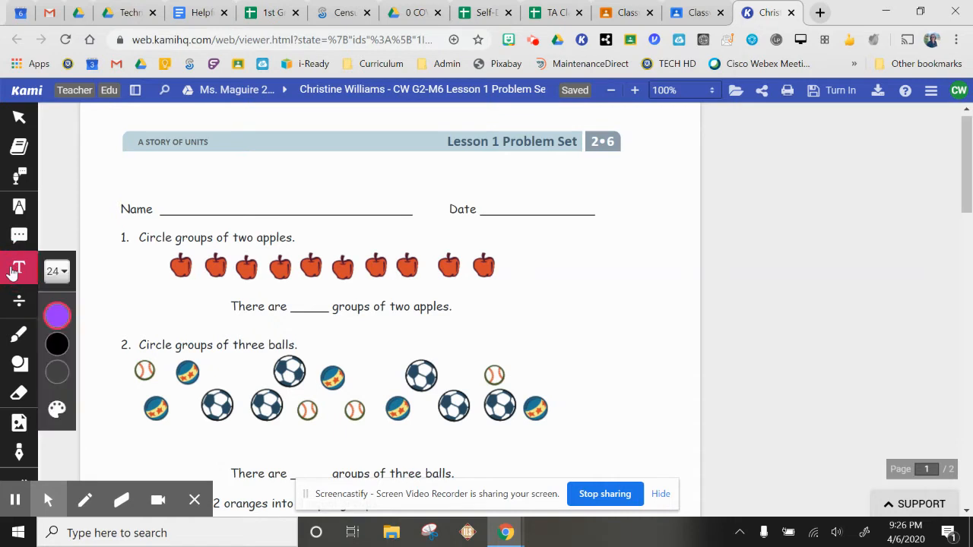
mouse_move(54, 340)
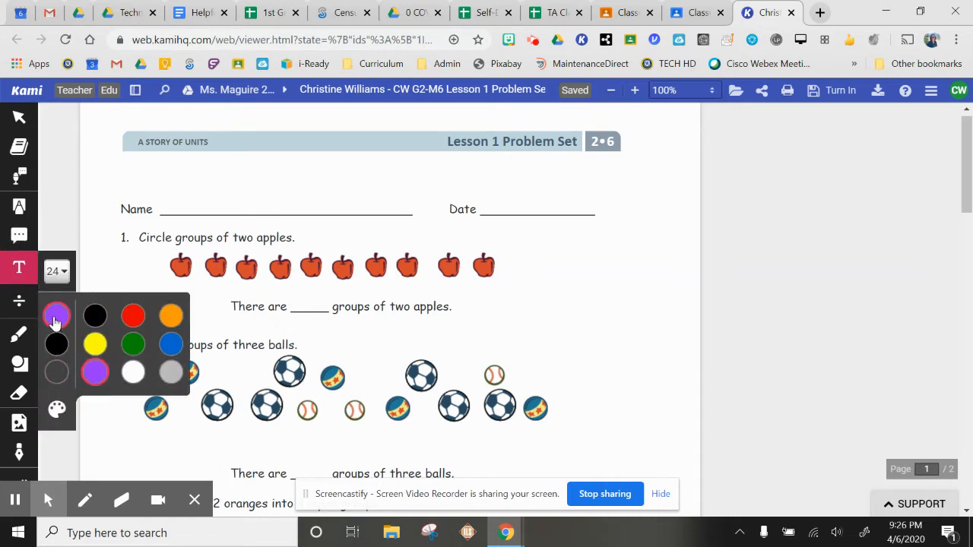
click(170, 199)
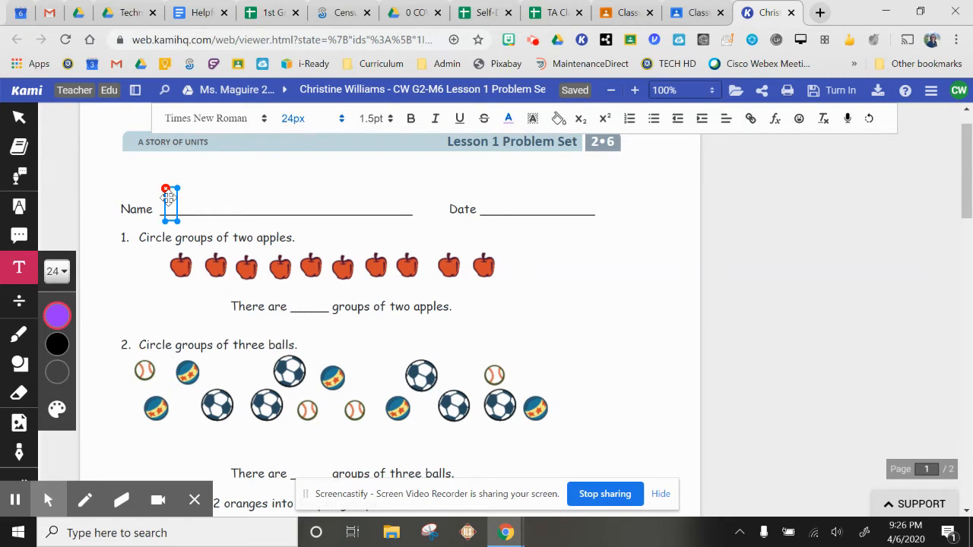
text(Mrs. Will)
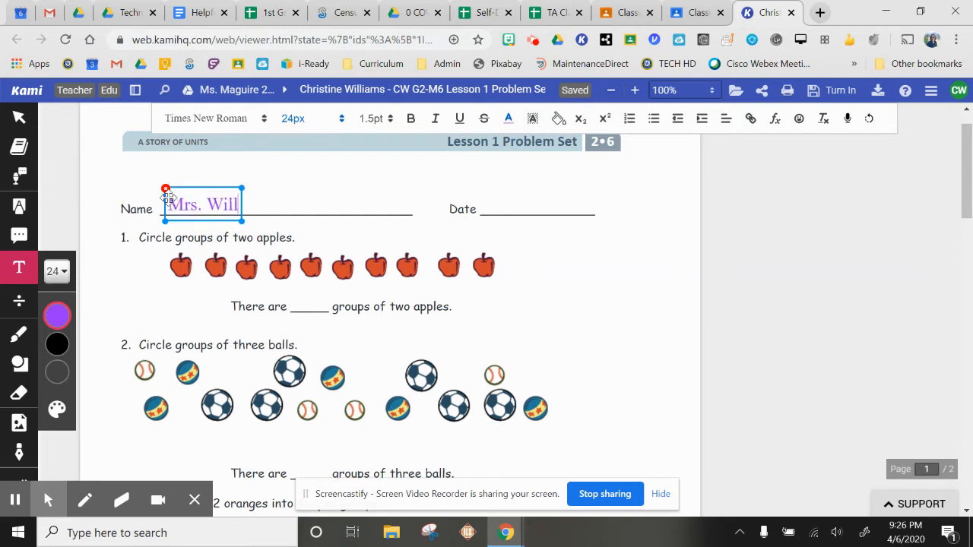
text(iams)
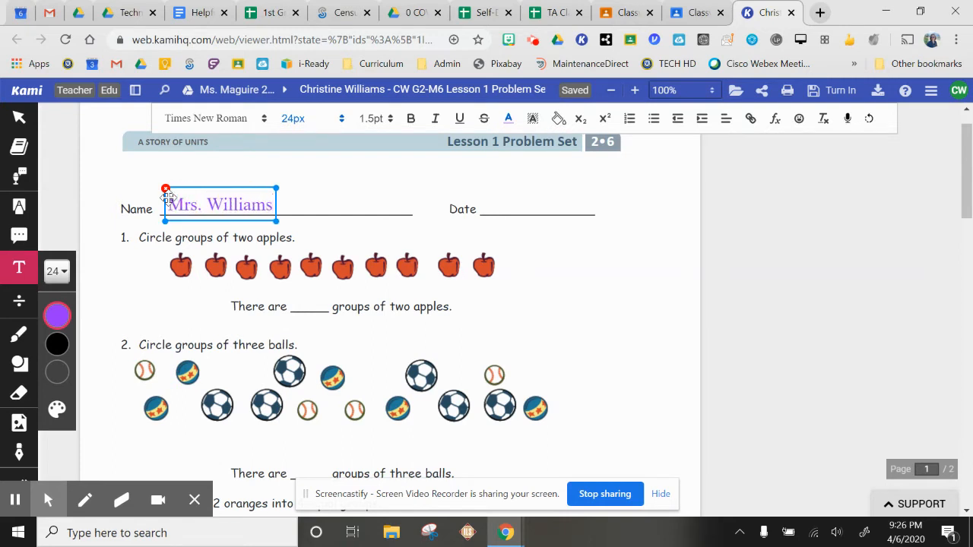
click(489, 200)
click(489, 200)
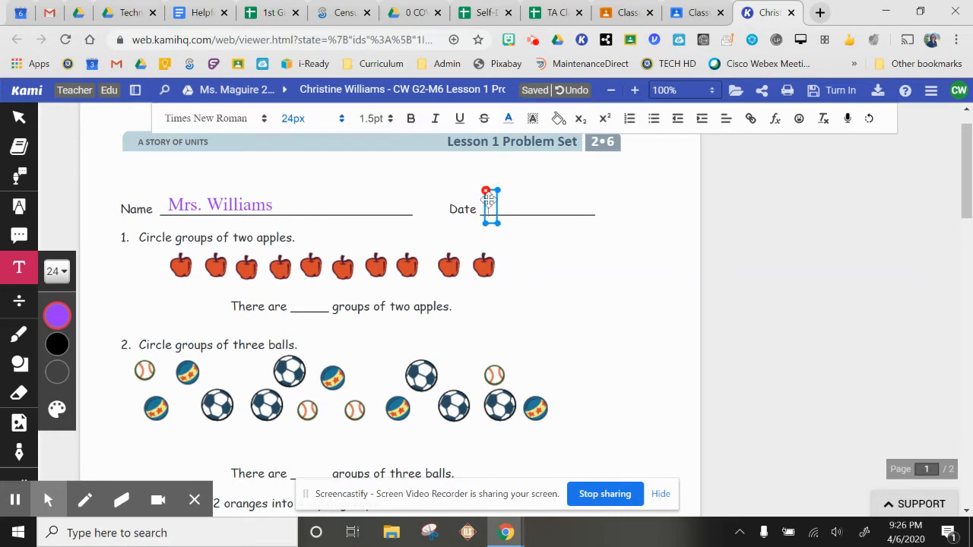
text(4/6/20)
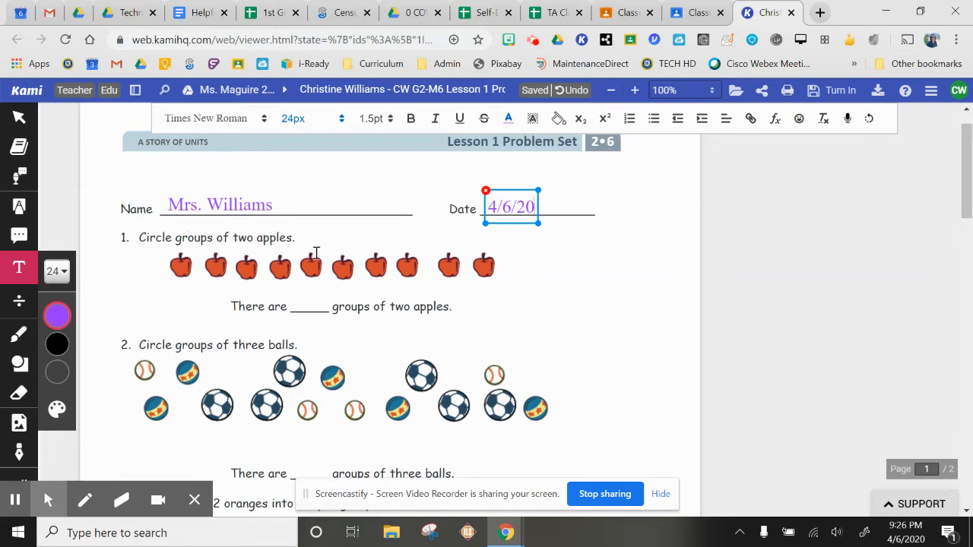
Circle the first two apples in problem 1 freehand with the Drawing tool in purple at stroke thickness 8.
click(19, 336)
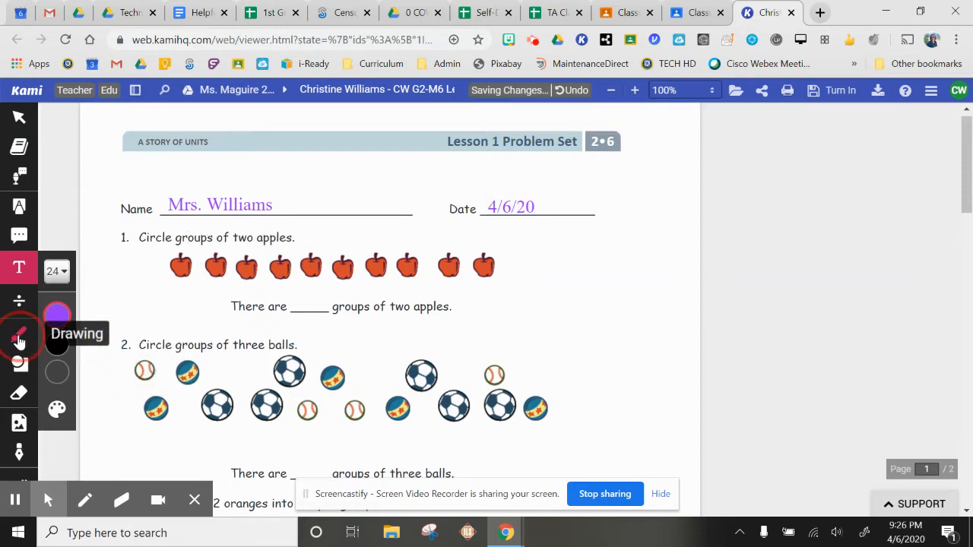
click(57, 395)
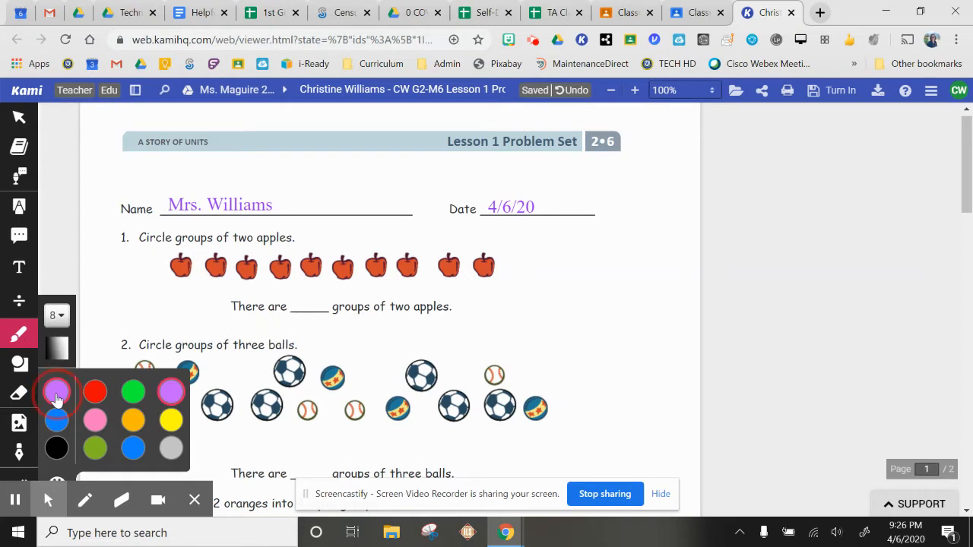
click(57, 396)
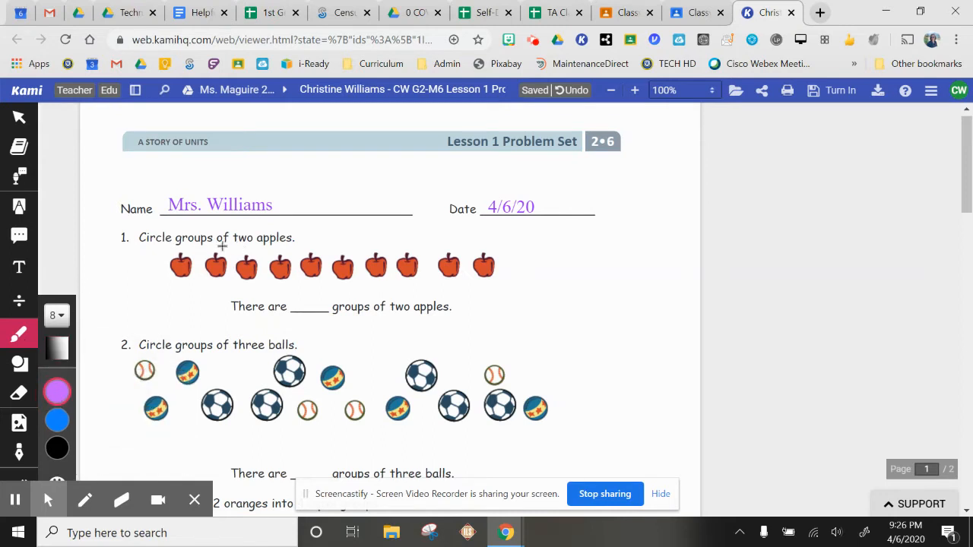
mouse_move(222, 246)
mouse_down()
mouse_move(161, 247)
mouse_move(195, 288)
mouse_move(220, 271)
mouse_move(209, 247)
mouse_up()
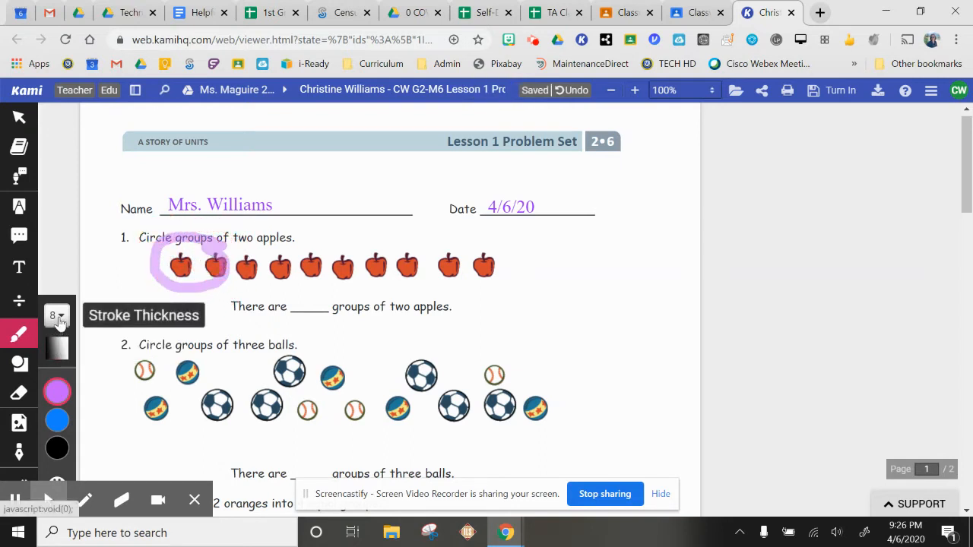
Set the stroke thickness to 2 and circle the other four pairs of apples in problem 1.
click(59, 349)
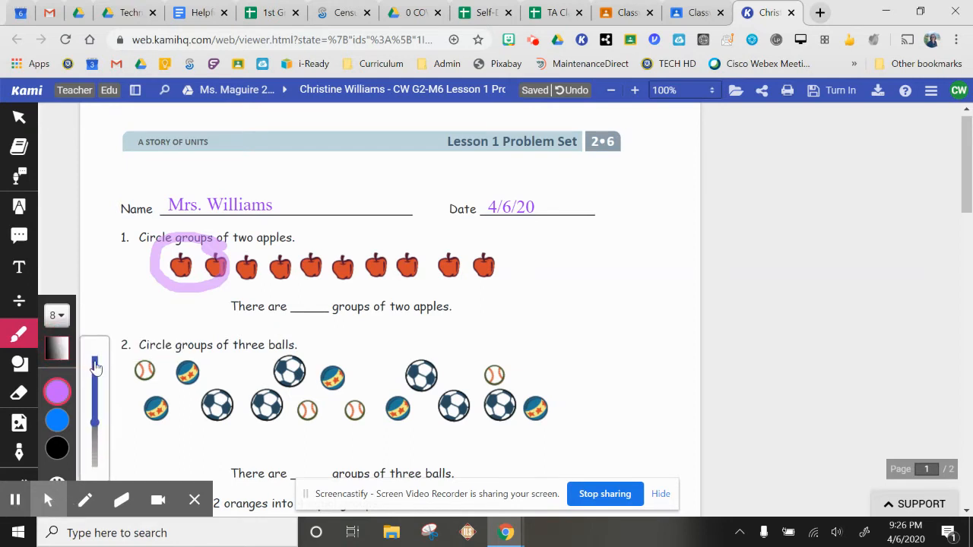
click(57, 316)
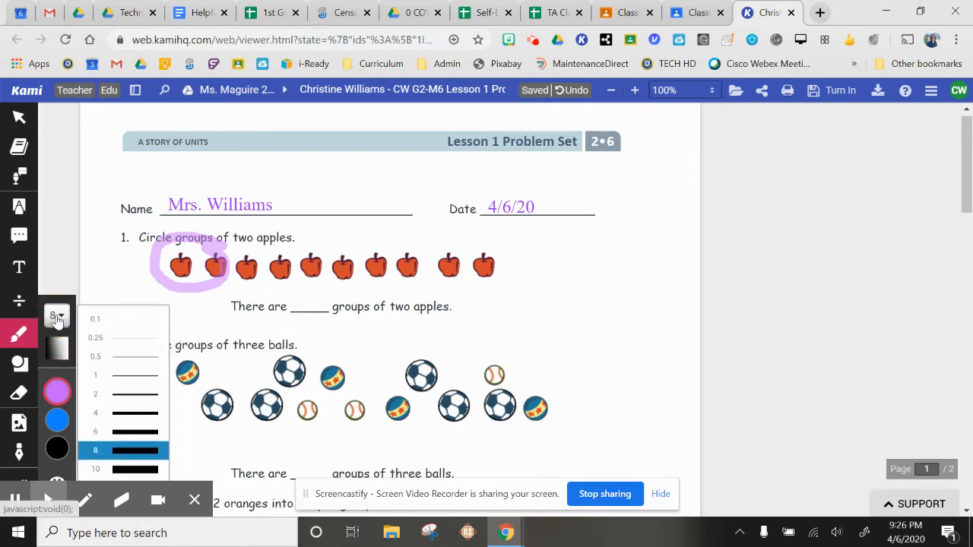
click(133, 393)
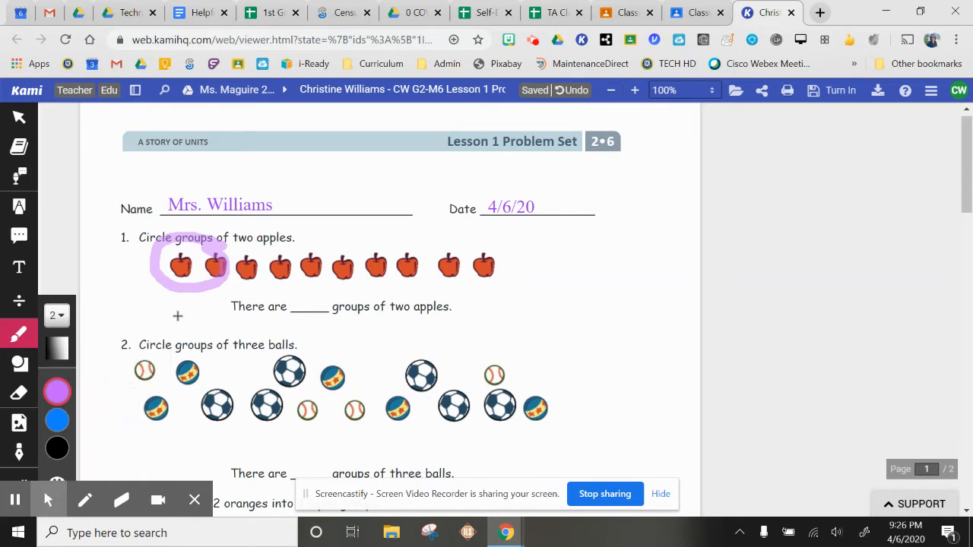
mouse_move(289, 253)
mouse_down()
mouse_move(263, 249)
mouse_move(238, 262)
mouse_move(251, 280)
mouse_move(287, 267)
mouse_move(277, 254)
mouse_up()
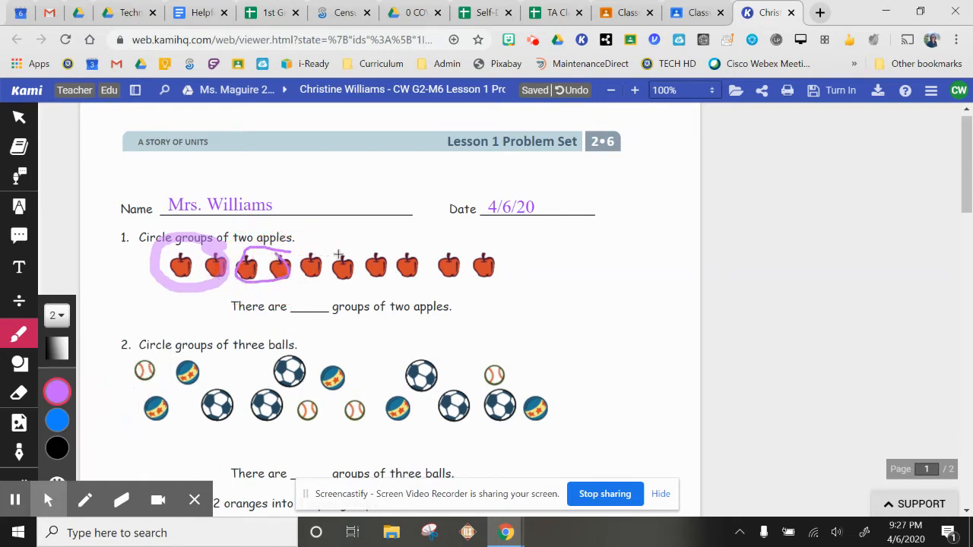
mouse_move(341, 256)
mouse_down()
mouse_move(302, 258)
mouse_move(354, 287)
mouse_move(346, 252)
mouse_up()
mouse_move(409, 251)
mouse_down()
mouse_move(374, 261)
mouse_move(428, 269)
mouse_move(394, 249)
mouse_up()
mouse_move(487, 250)
mouse_down()
mouse_move(446, 239)
mouse_move(494, 276)
mouse_move(460, 247)
mouse_up()
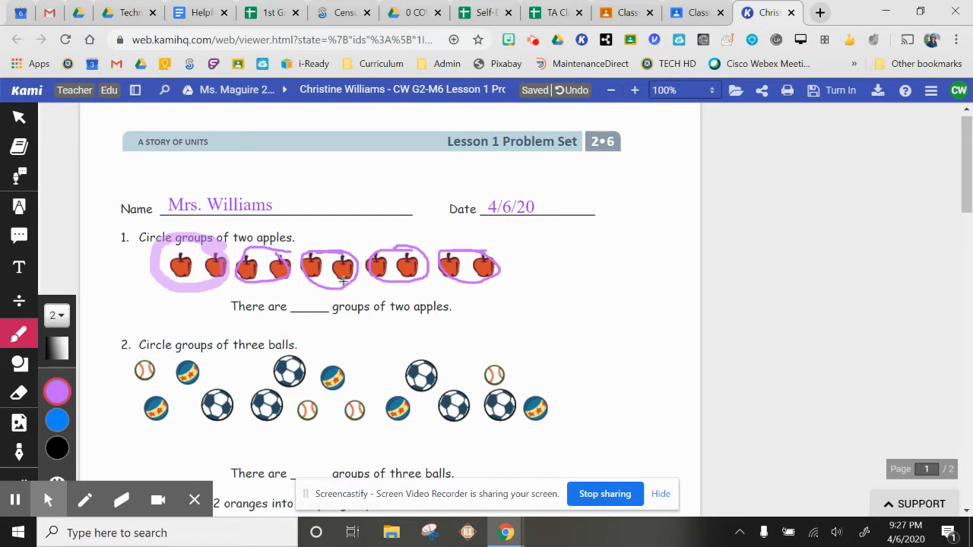
Add a text box reading 5 and position it on the blank for the groups of two apples.
click(19, 267)
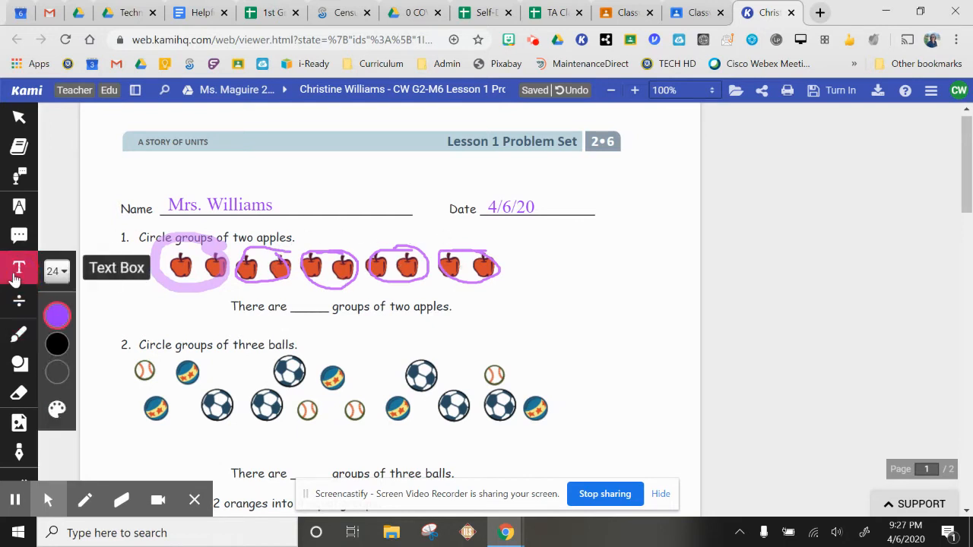
click(290, 299)
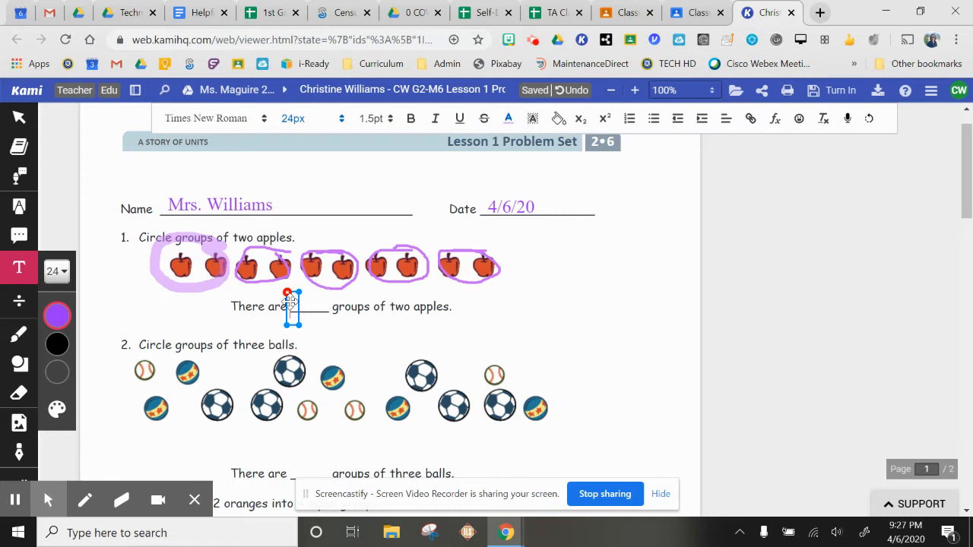
text(5)
drag(299, 302, 308, 296)
click(544, 303)
Turn in the Math Problem Set assignment from Kami.
scroll(401, 374, down, 15)
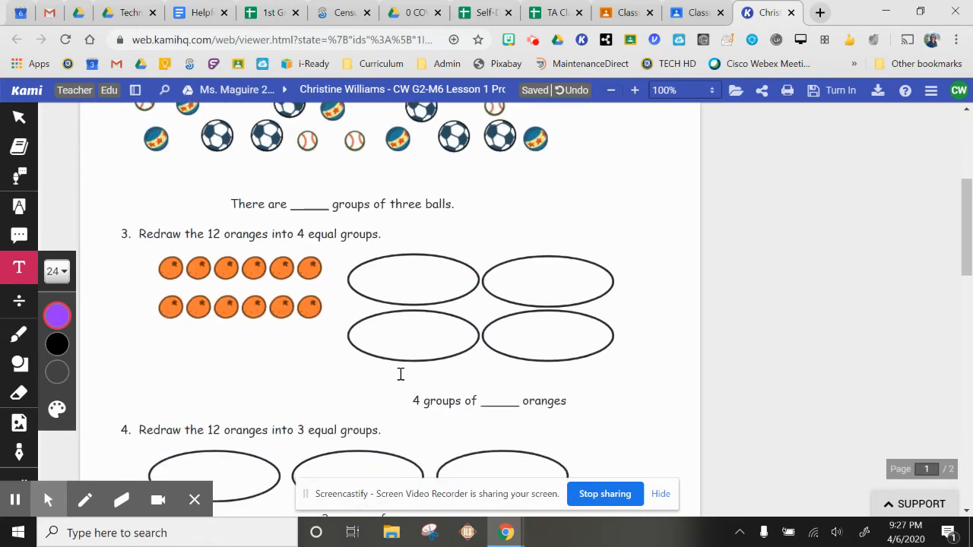
scroll(402, 378, up, 15)
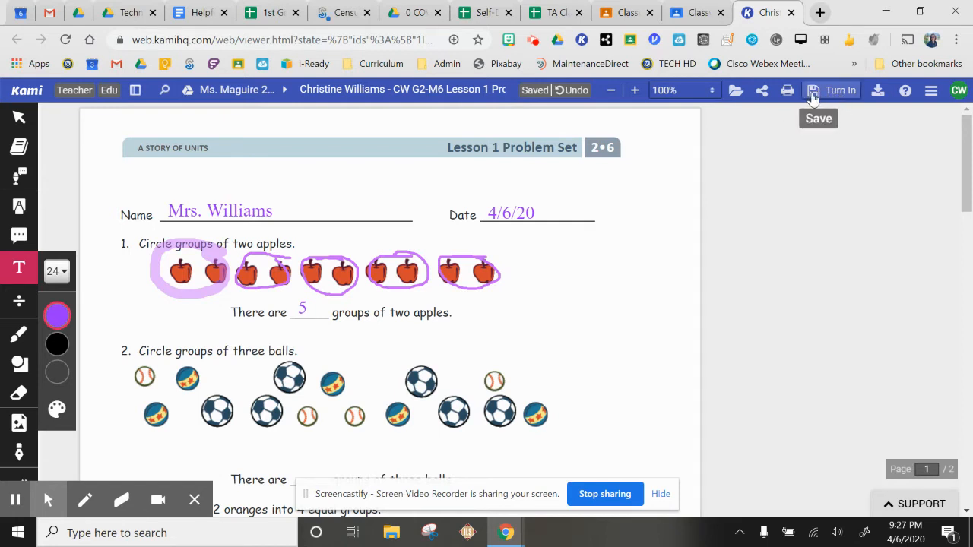
click(834, 92)
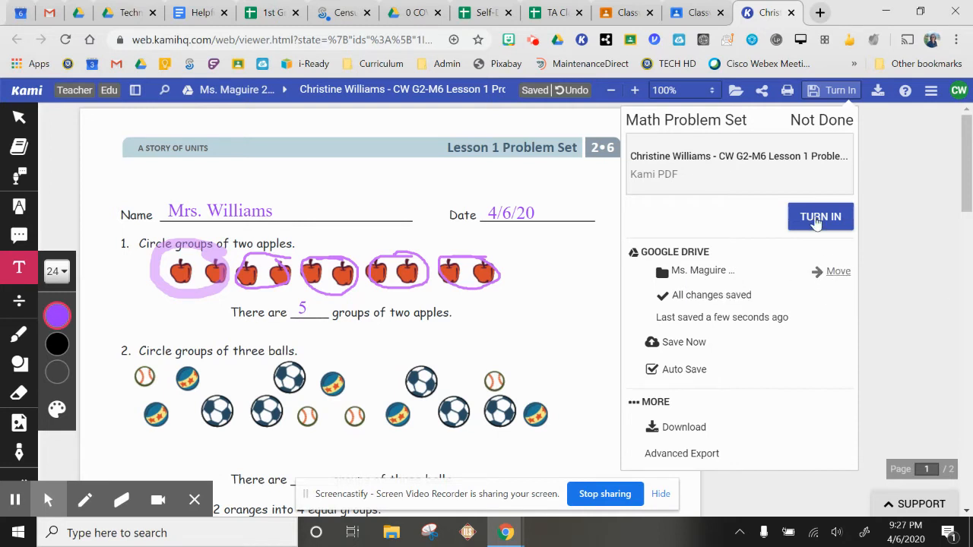
click(817, 218)
click(816, 218)
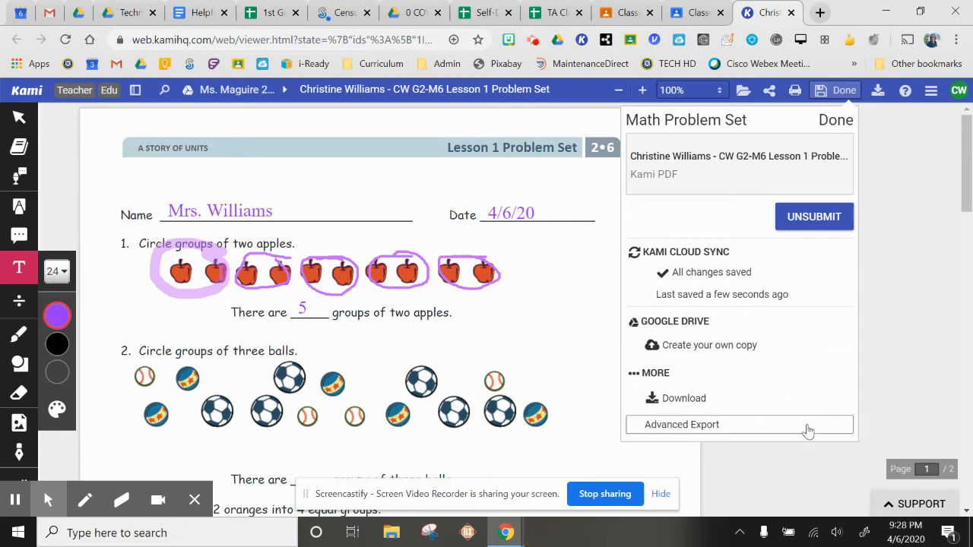
Switch to the Grade 3 class in Google Classroom, close the PDF preview and reopen the Math Activity - Area attachment from Classwork.
click(613, 18)
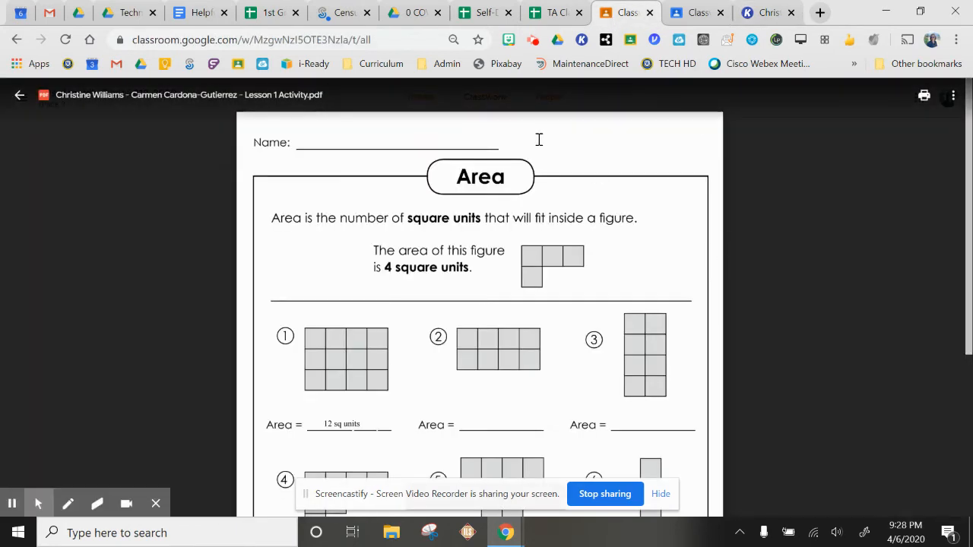
click(564, 18)
click(626, 17)
click(19, 97)
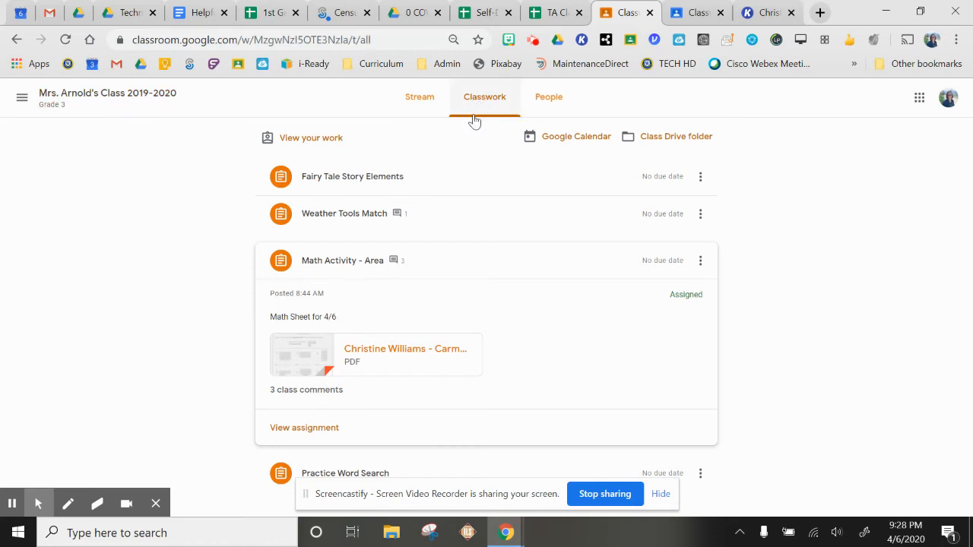
click(410, 360)
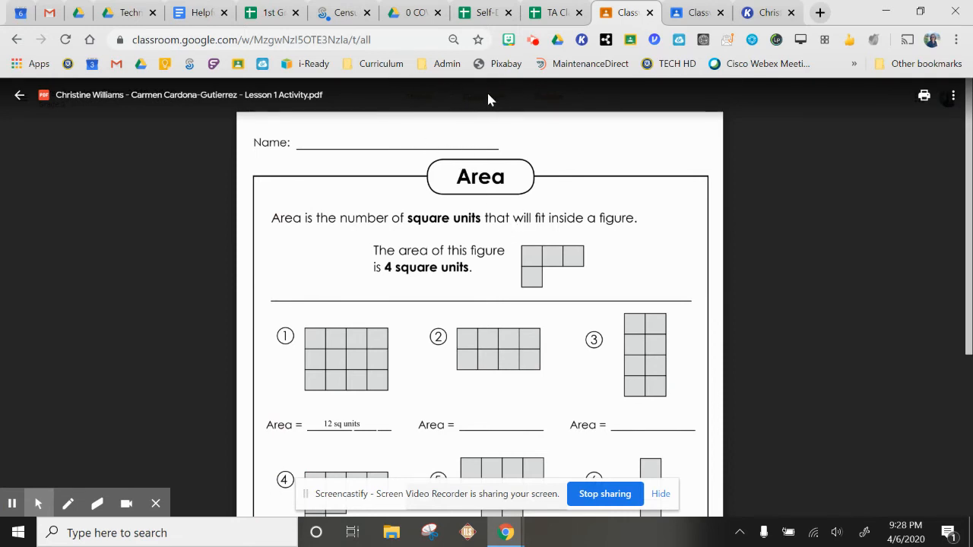
Open the Lesson 1 Activity PDF in a new window and annotate it with Kami.
click(952, 98)
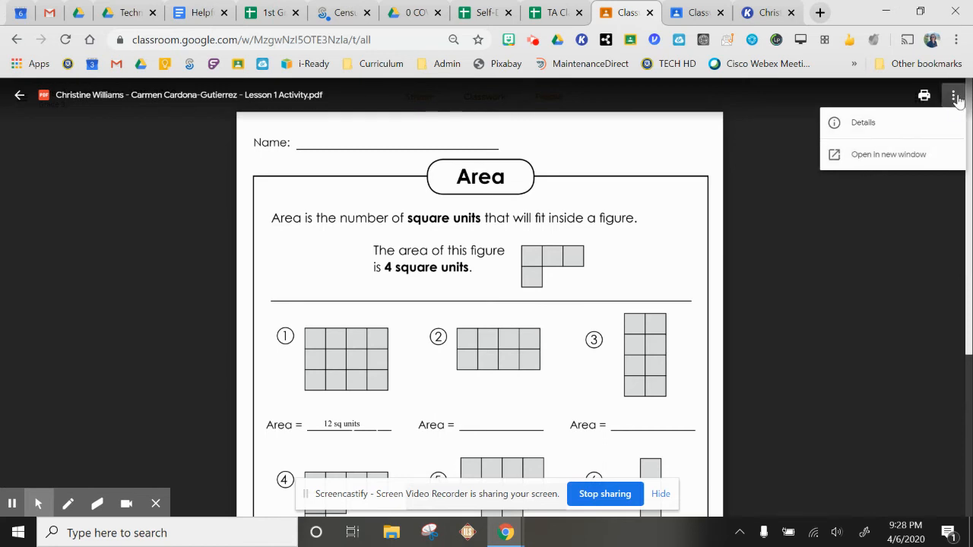
click(866, 156)
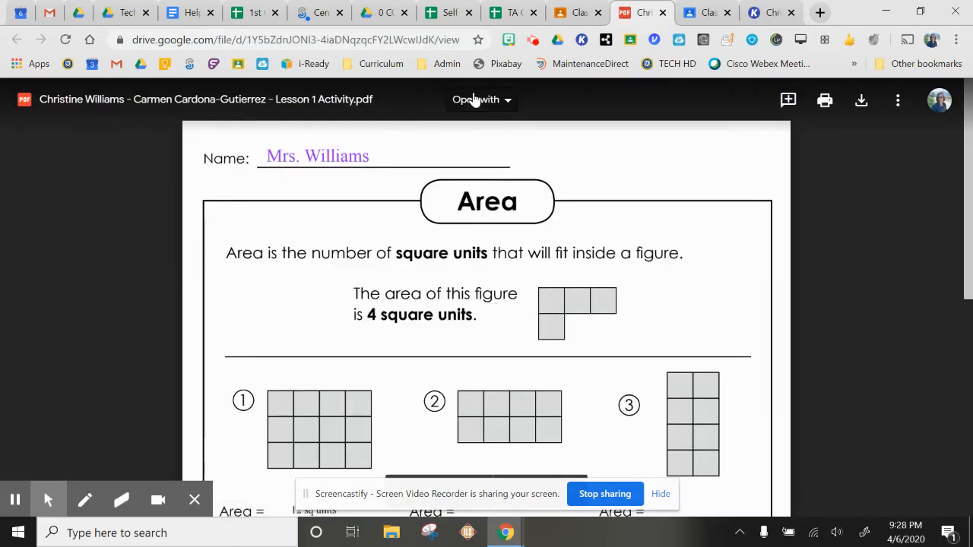
click(481, 111)
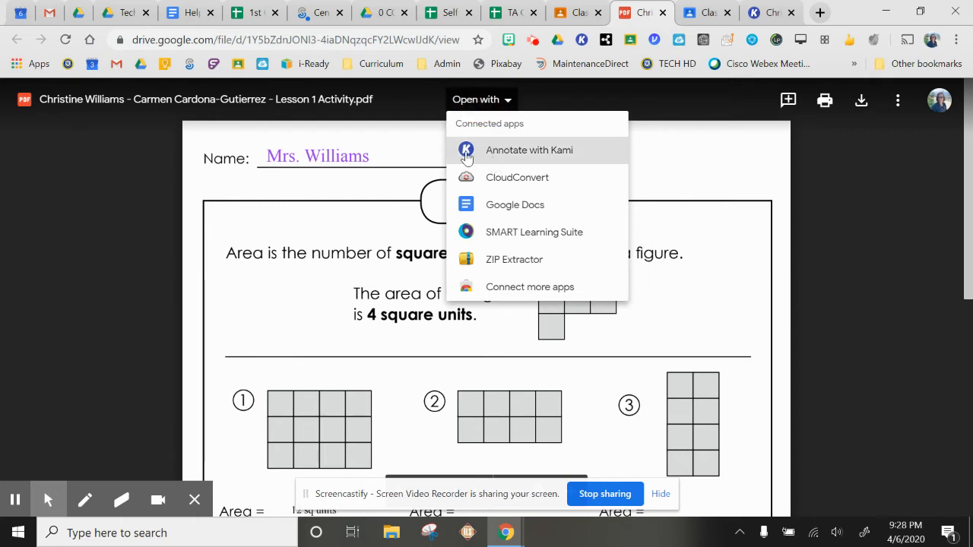
click(516, 157)
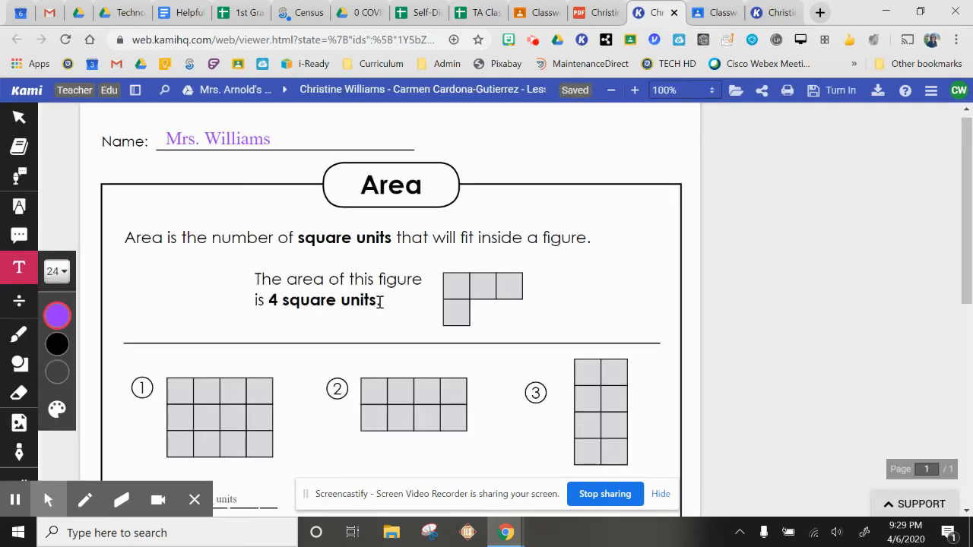
Handwrite an 8 in purple on the Area blank under figure 3 with the Drawing tool.
scroll(303, 195, down, 3)
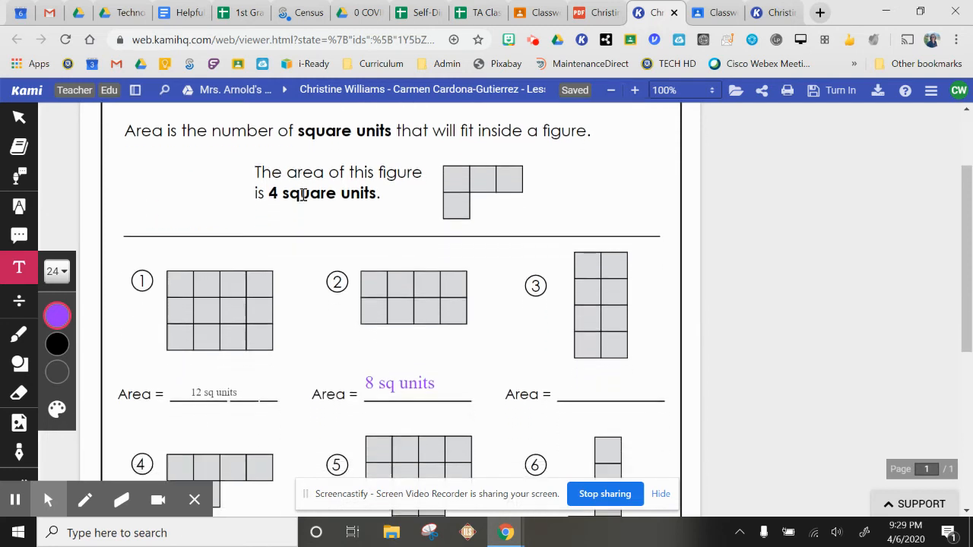
click(367, 364)
click(436, 330)
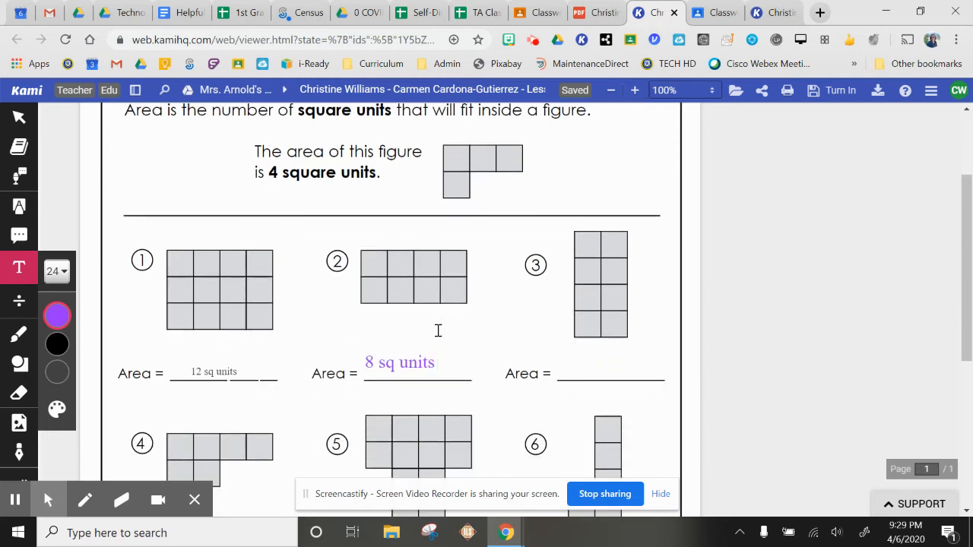
scroll(426, 282, up, 1)
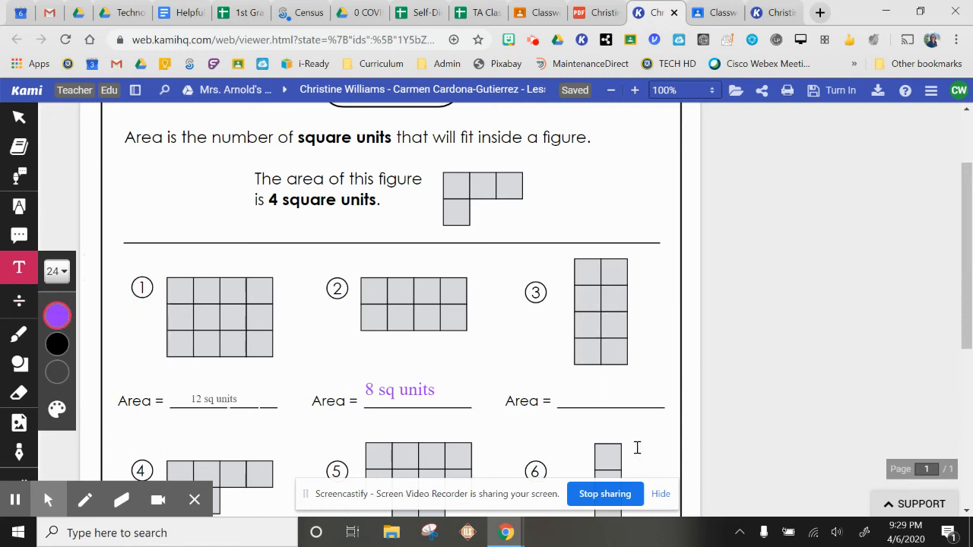
click(19, 333)
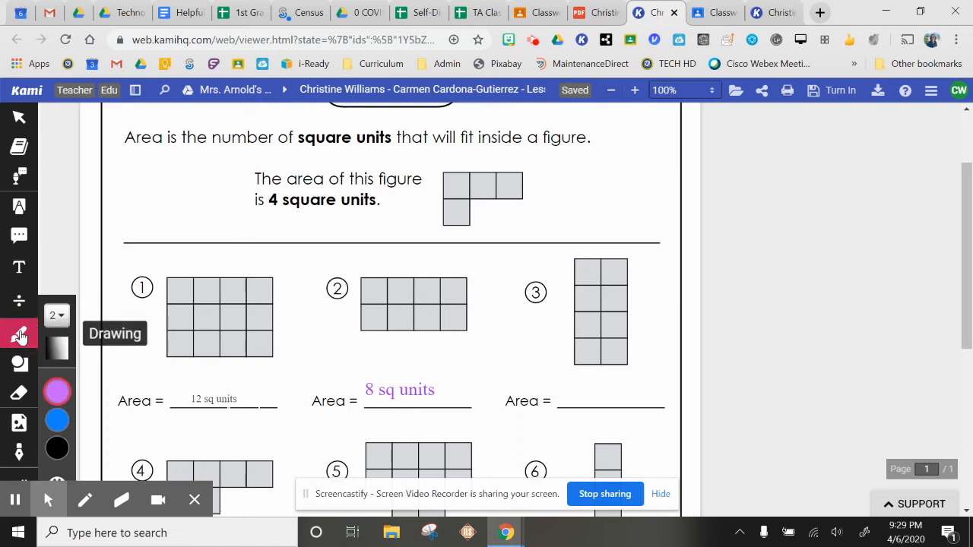
mouse_move(608, 371)
mouse_down()
mouse_move(590, 374)
mouse_move(602, 400)
mouse_move(590, 387)
mouse_move(599, 370)
mouse_up()
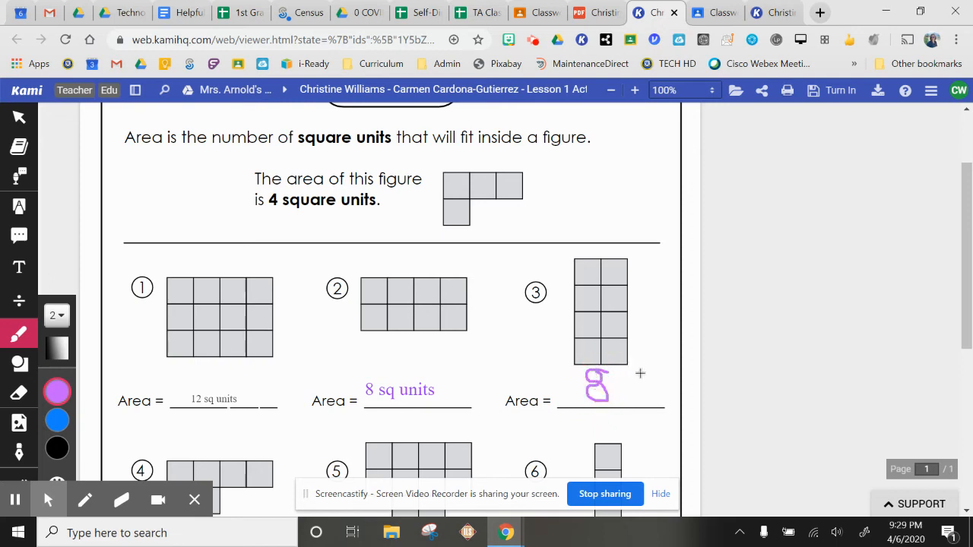
Turn in the Math Activity - Area assignment from Kami.
scroll(409, 350, down, 5)
scroll(409, 350, up, 6)
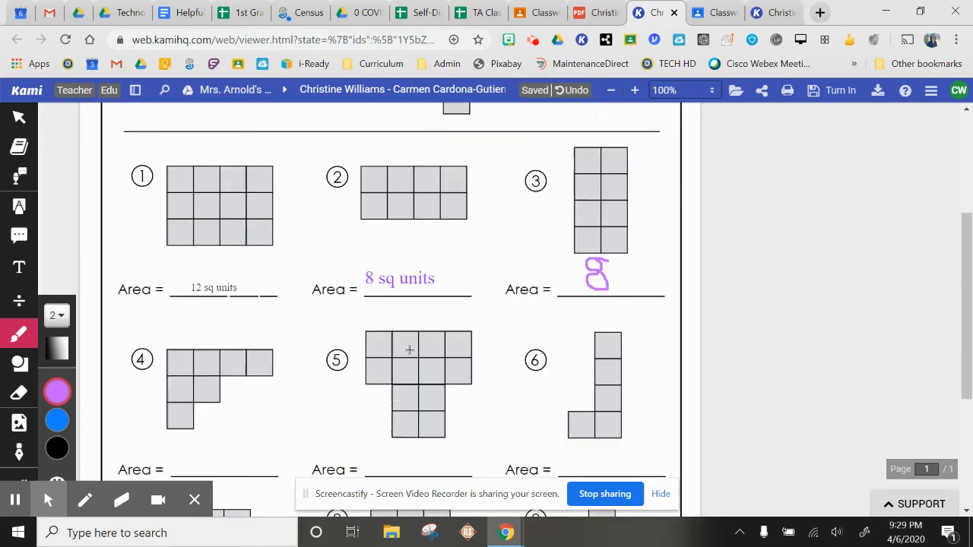
click(833, 93)
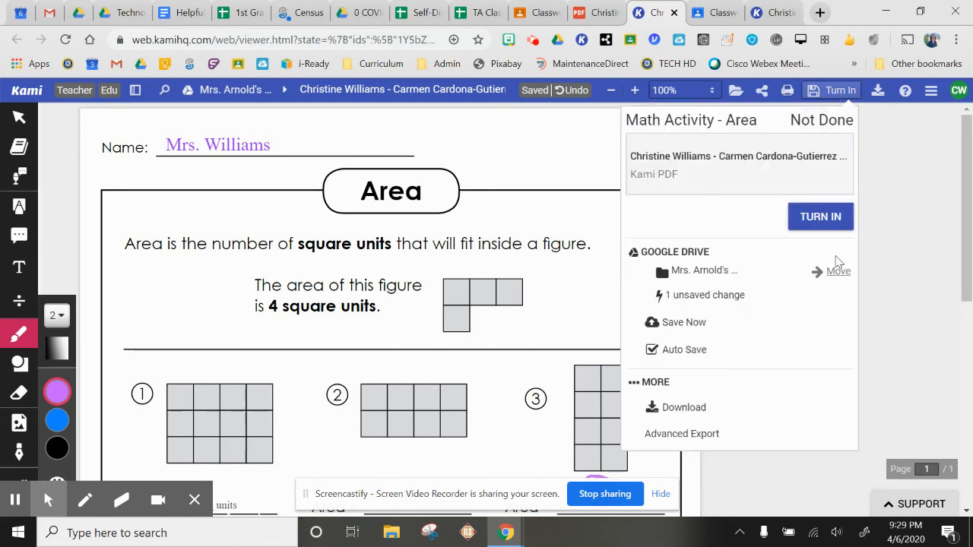
click(817, 218)
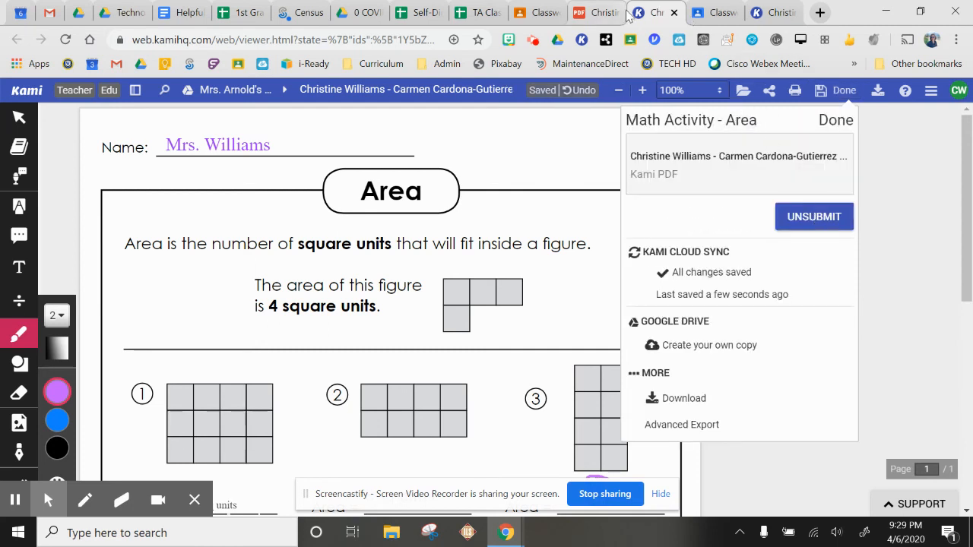
Switch to the Google Classroom page with the Problem Set preview, close the preview and check the Math Problem Set's submission status.
click(716, 19)
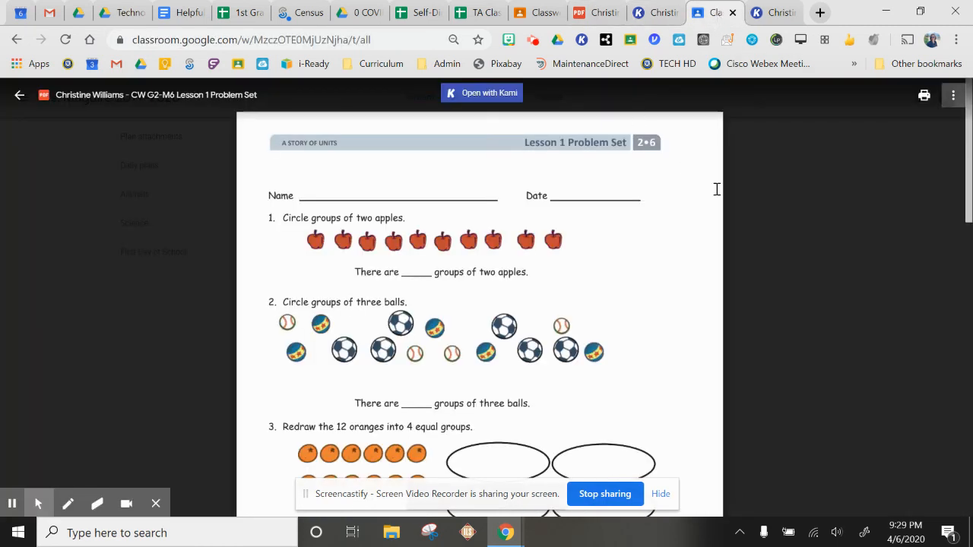
click(829, 244)
scroll(447, 256, up, 2)
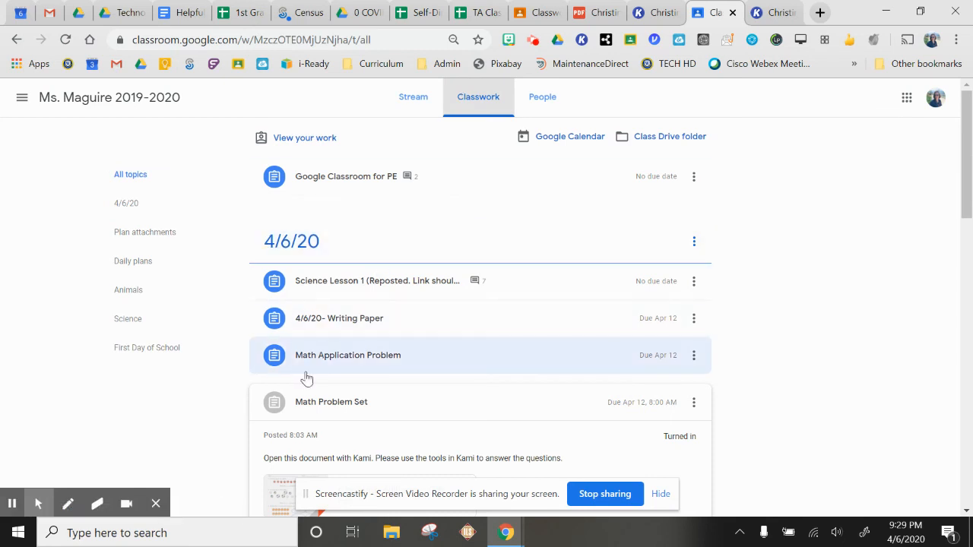
scroll(306, 377, down, 2)
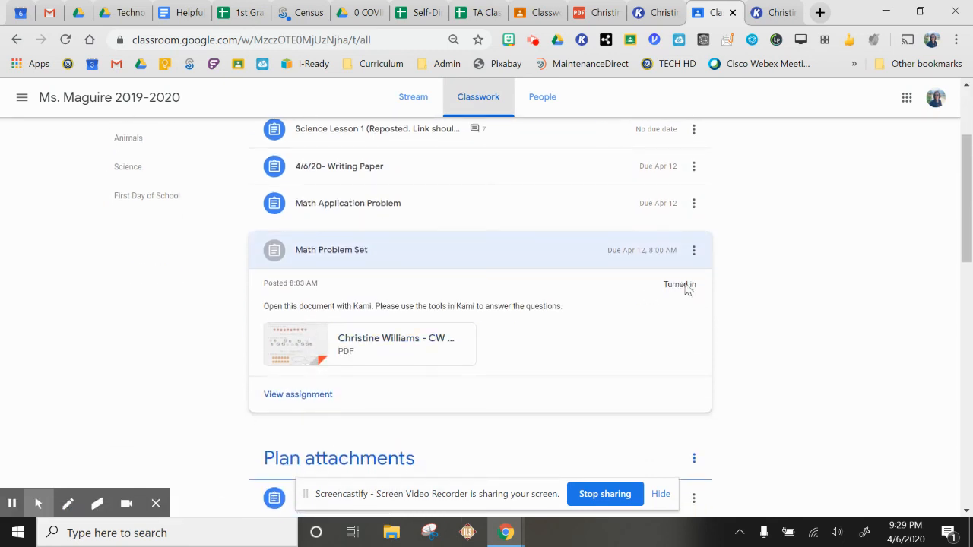
Switch to the Grade 3 class, reload its Classwork page and expand Math Activity - Area to check its submission status, then collapse it.
click(542, 13)
click(181, 240)
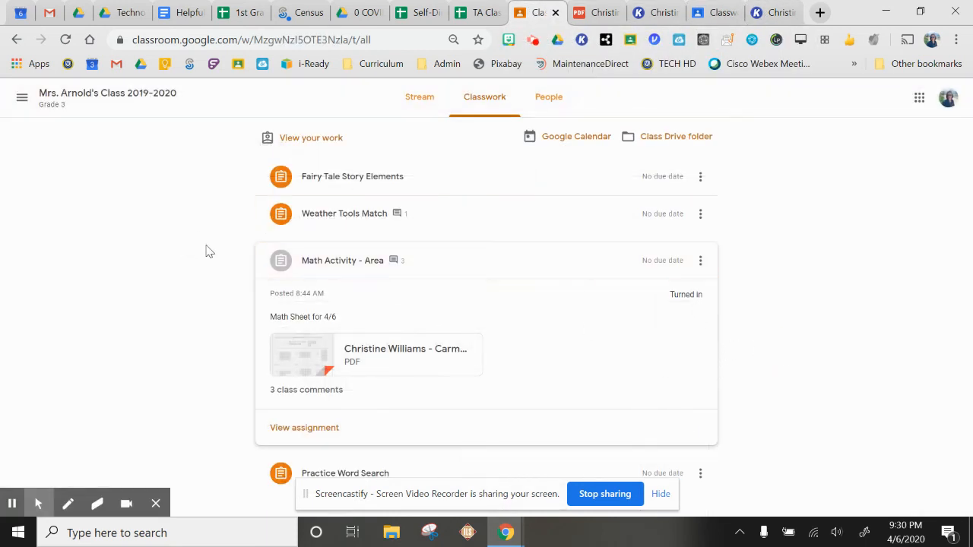
click(65, 39)
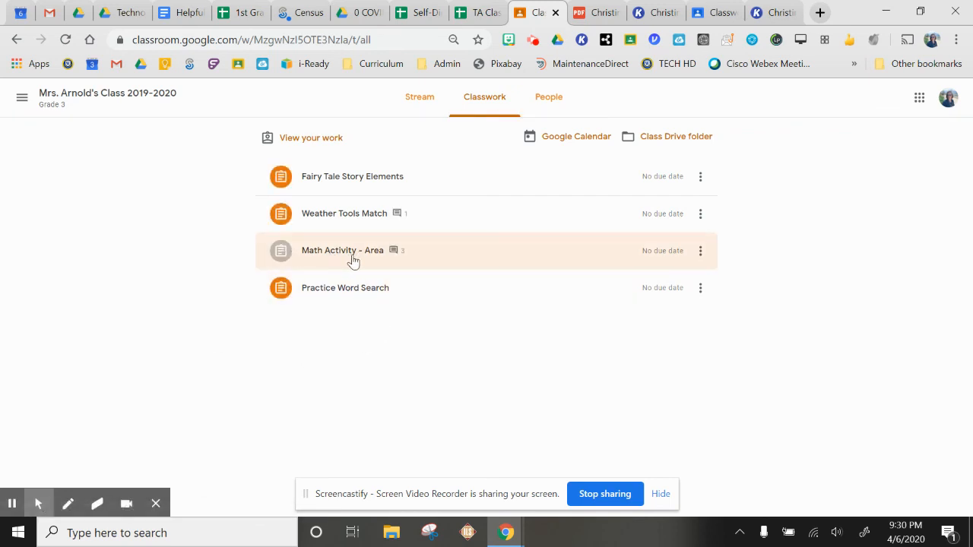
click(352, 260)
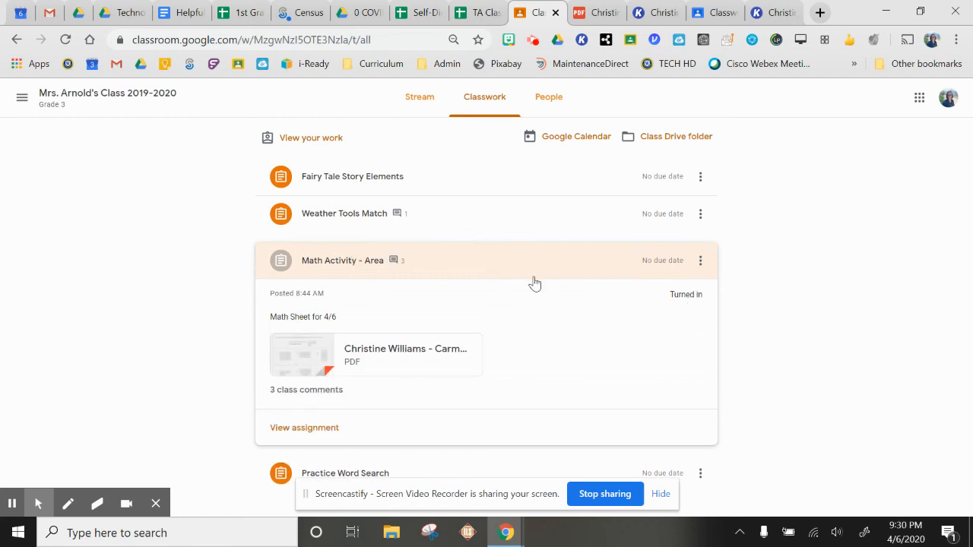
click(279, 261)
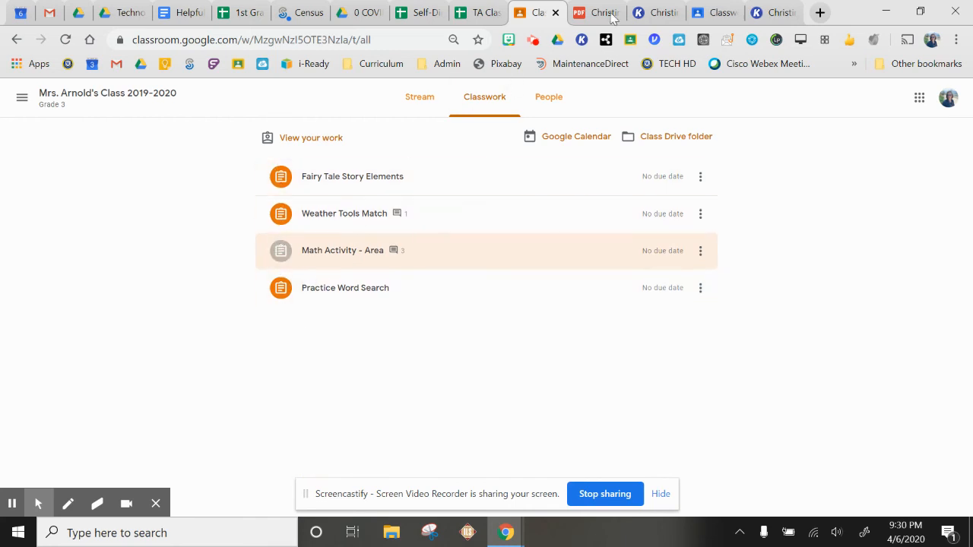
Return to the class containing Math Problem Set, collapse that assignment and compare its icon with the other 4/6/20 assignments.
click(722, 13)
click(145, 354)
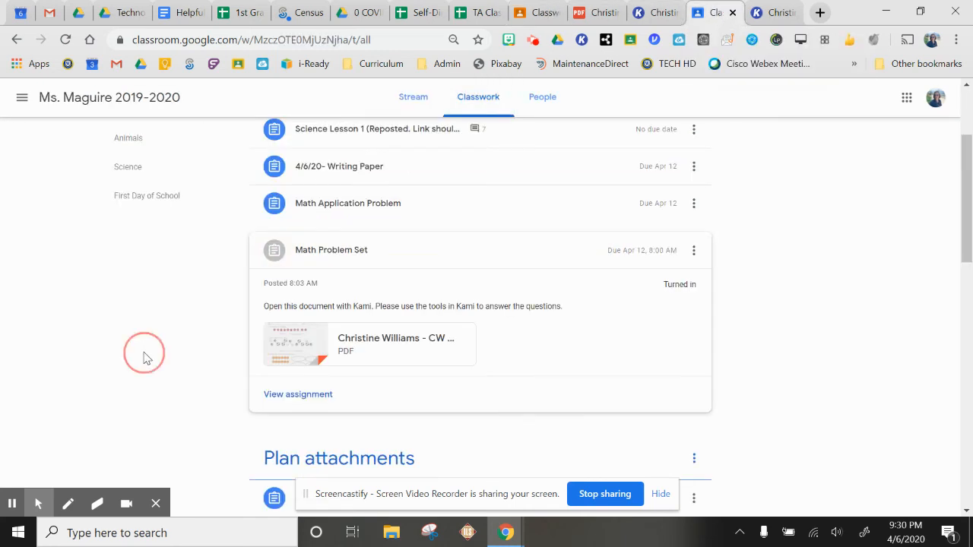
click(345, 260)
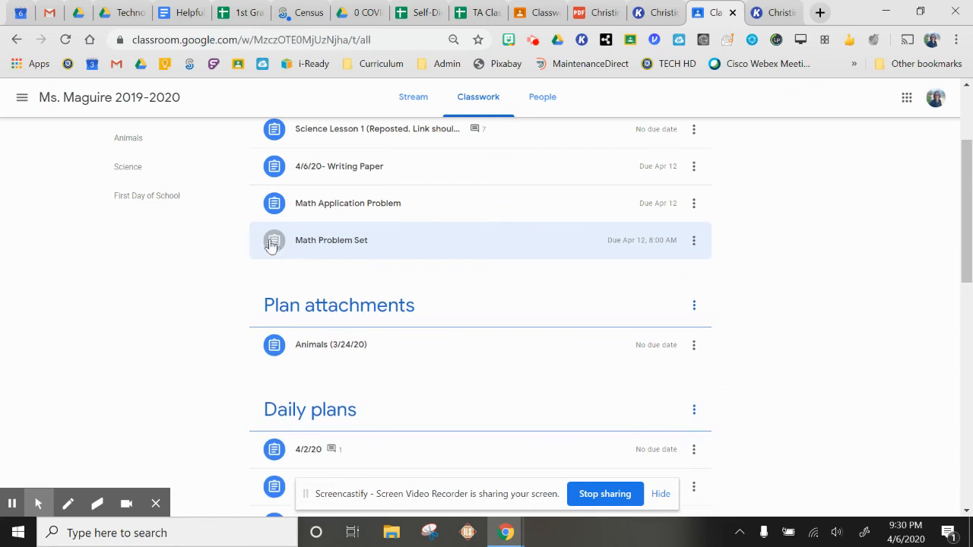
scroll(279, 241, up, 1)
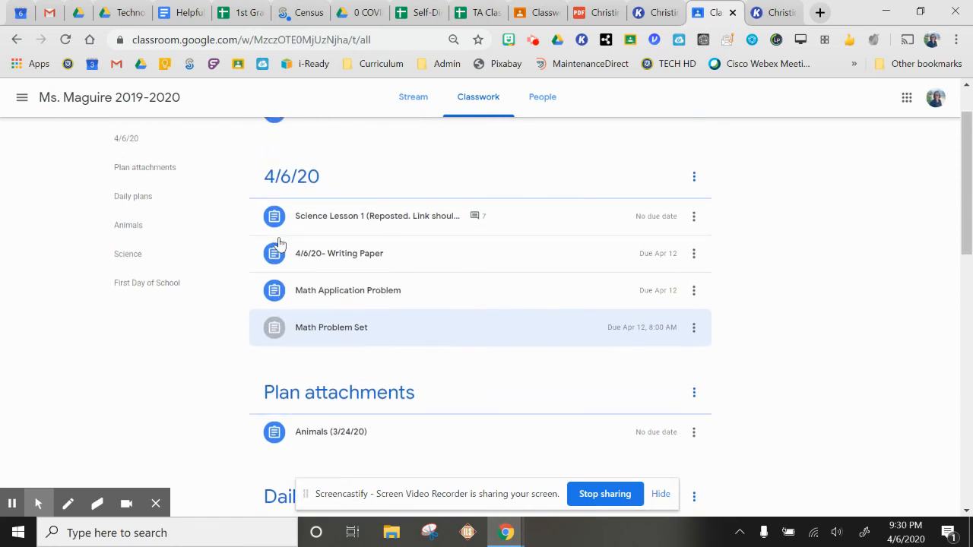